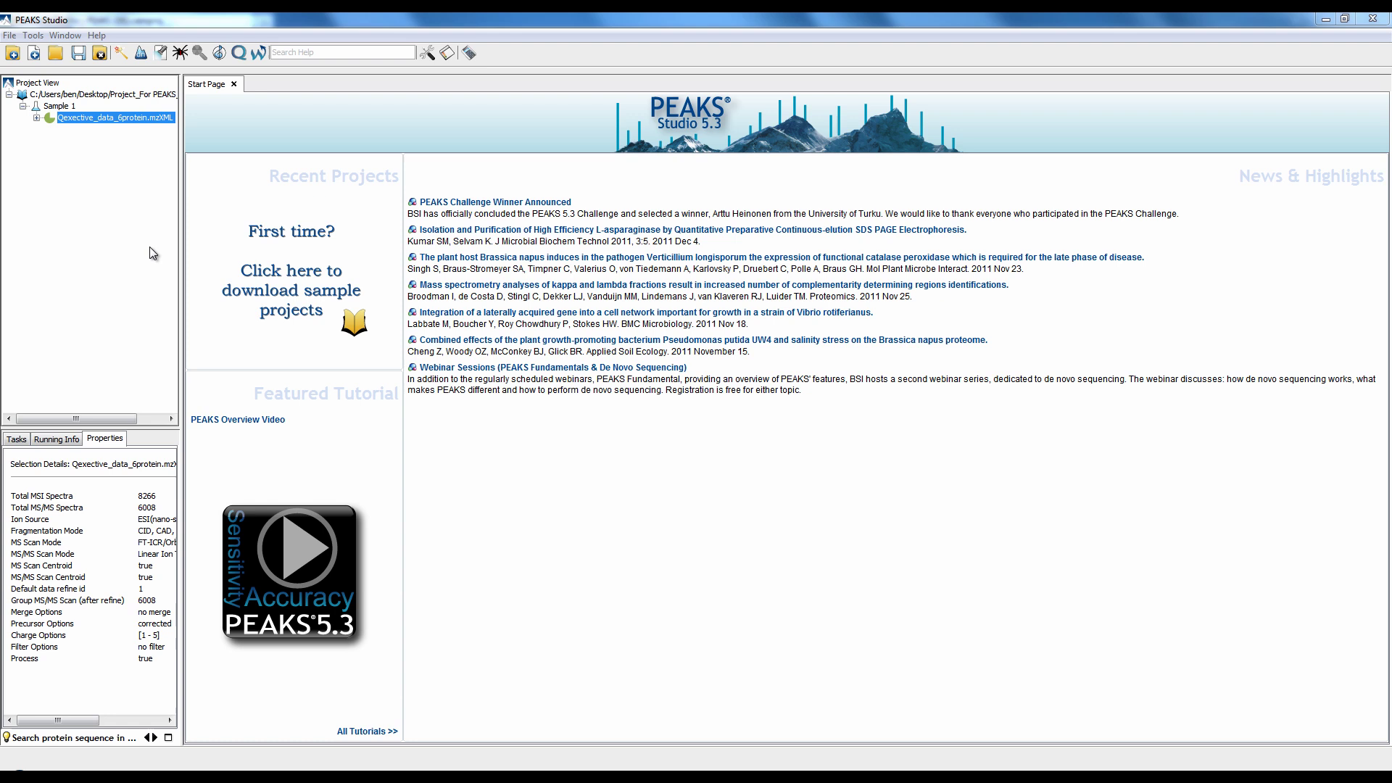
Look up the section on adding and configuring sequence databases in the PEAKS user manual, and close the manual
click(98, 36)
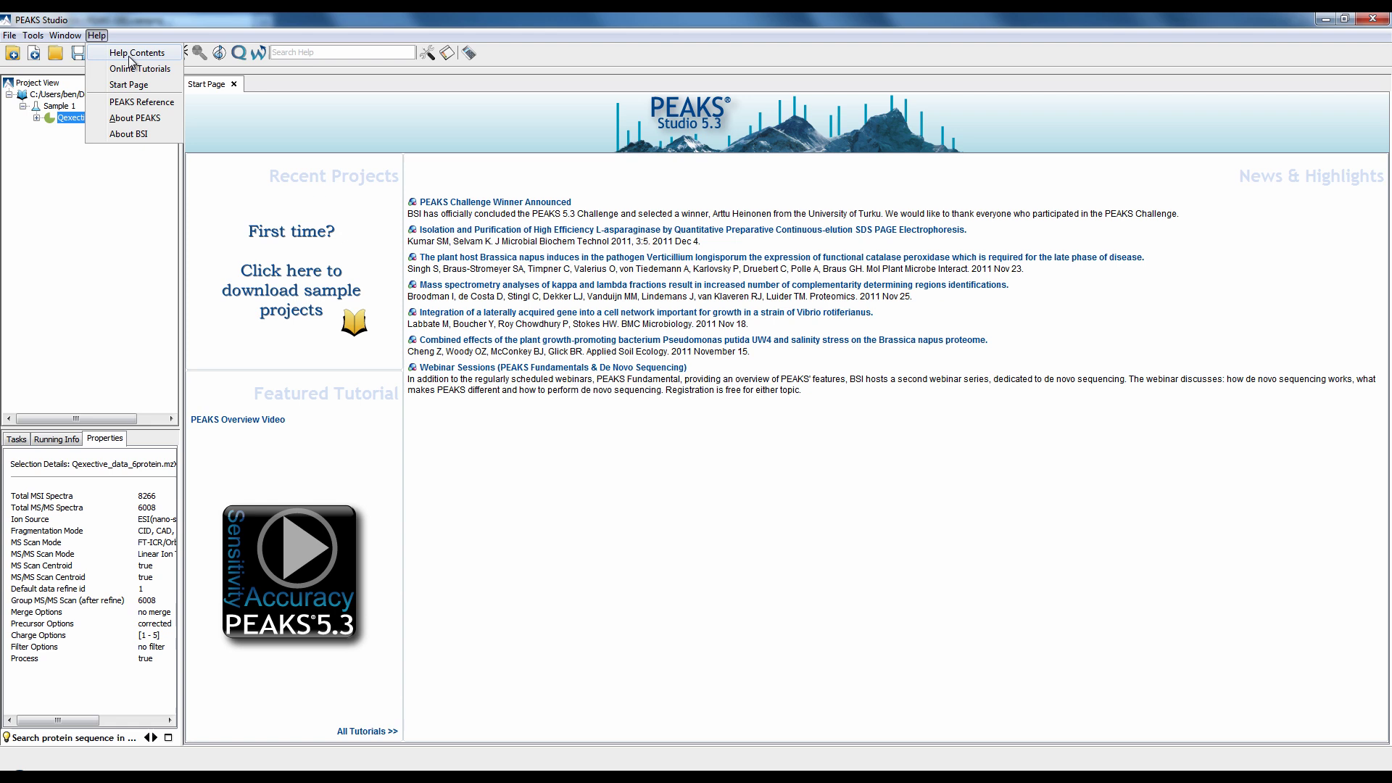
click(129, 54)
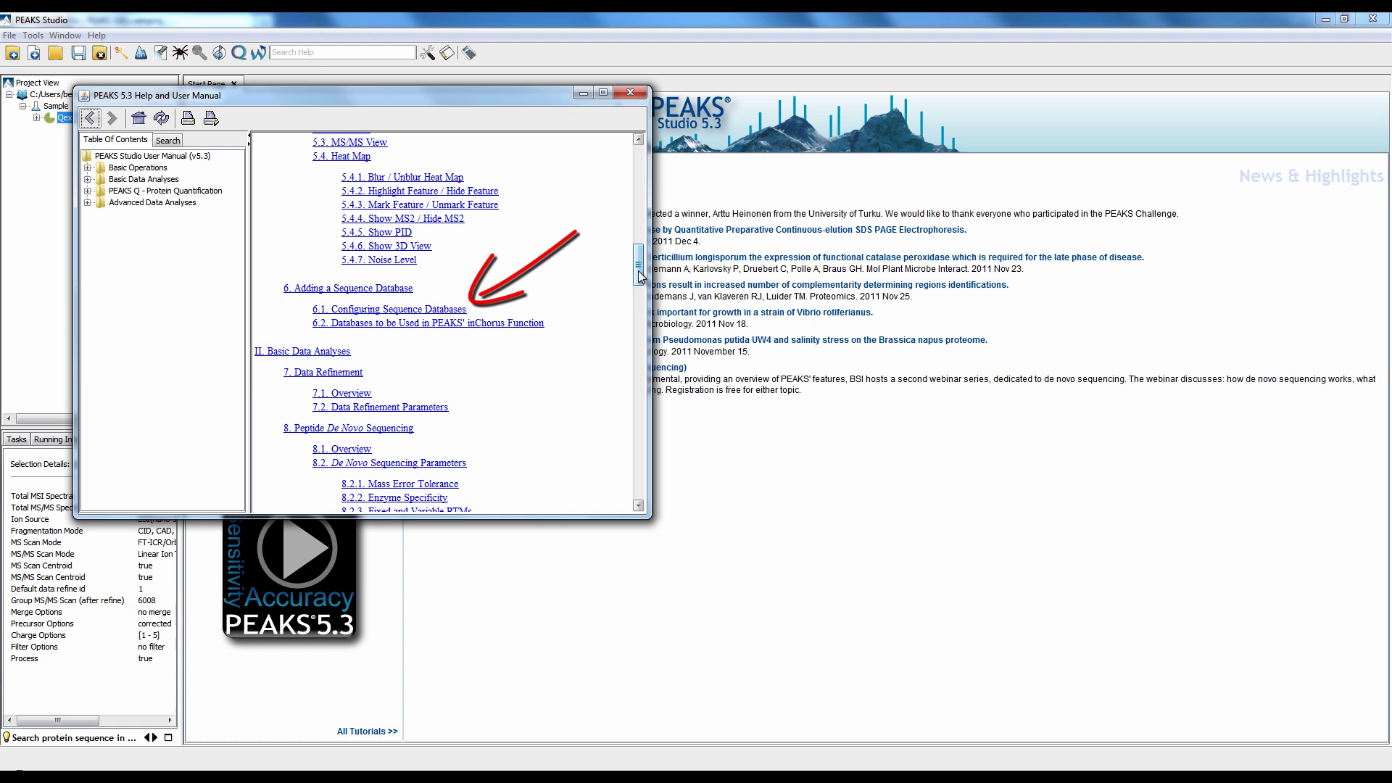
click(631, 93)
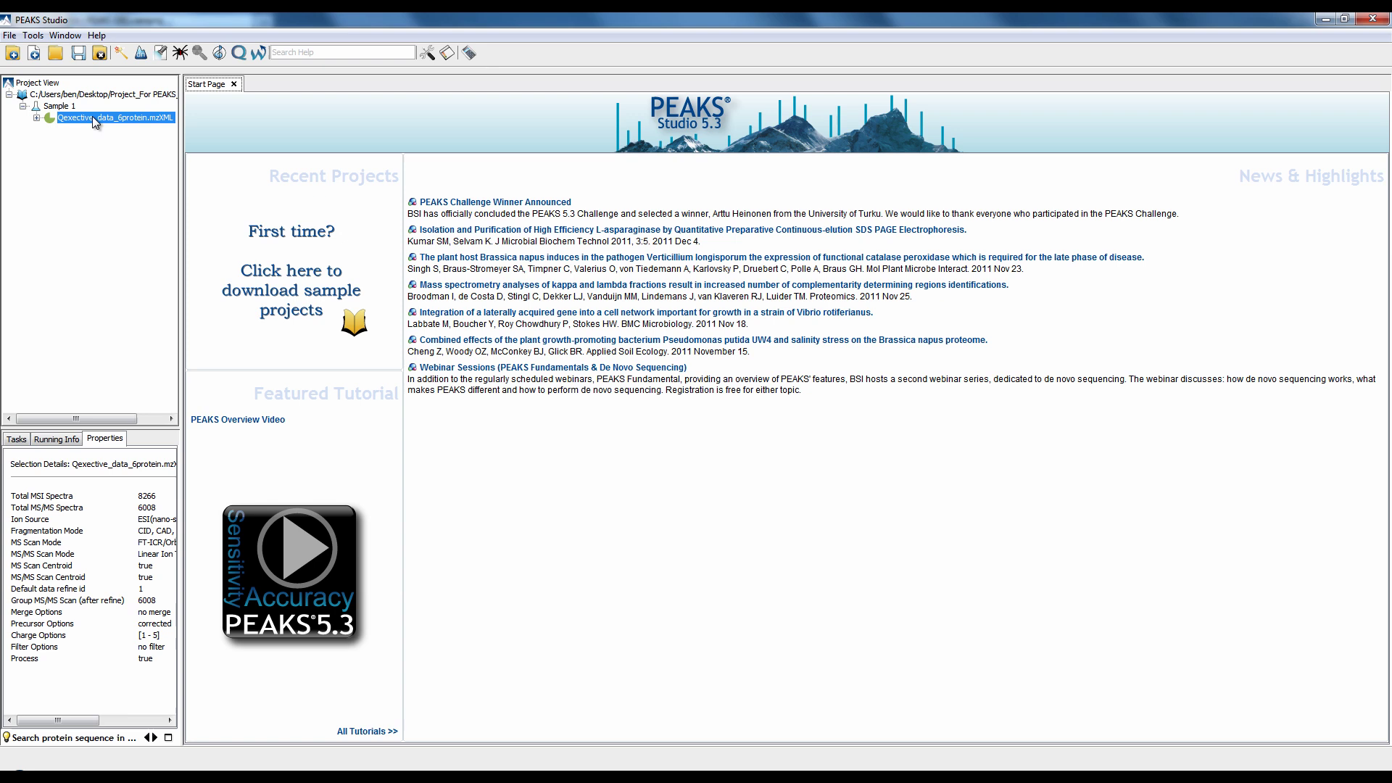
Run a PEAKS search on Qexective_data_6protein.mzXML and filter the peptides at 1% FDR, using a -10lgP threshold of 21.5
click(160, 53)
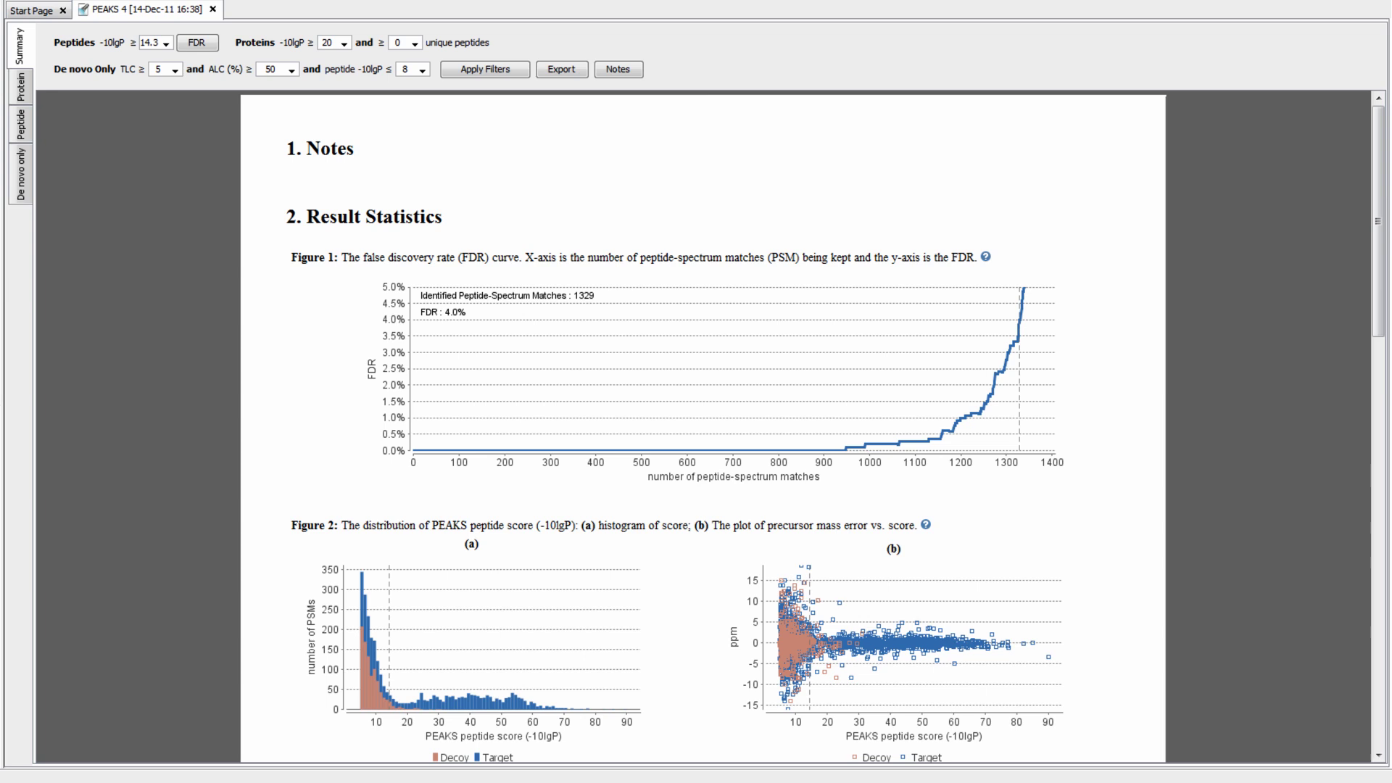
click(212, 44)
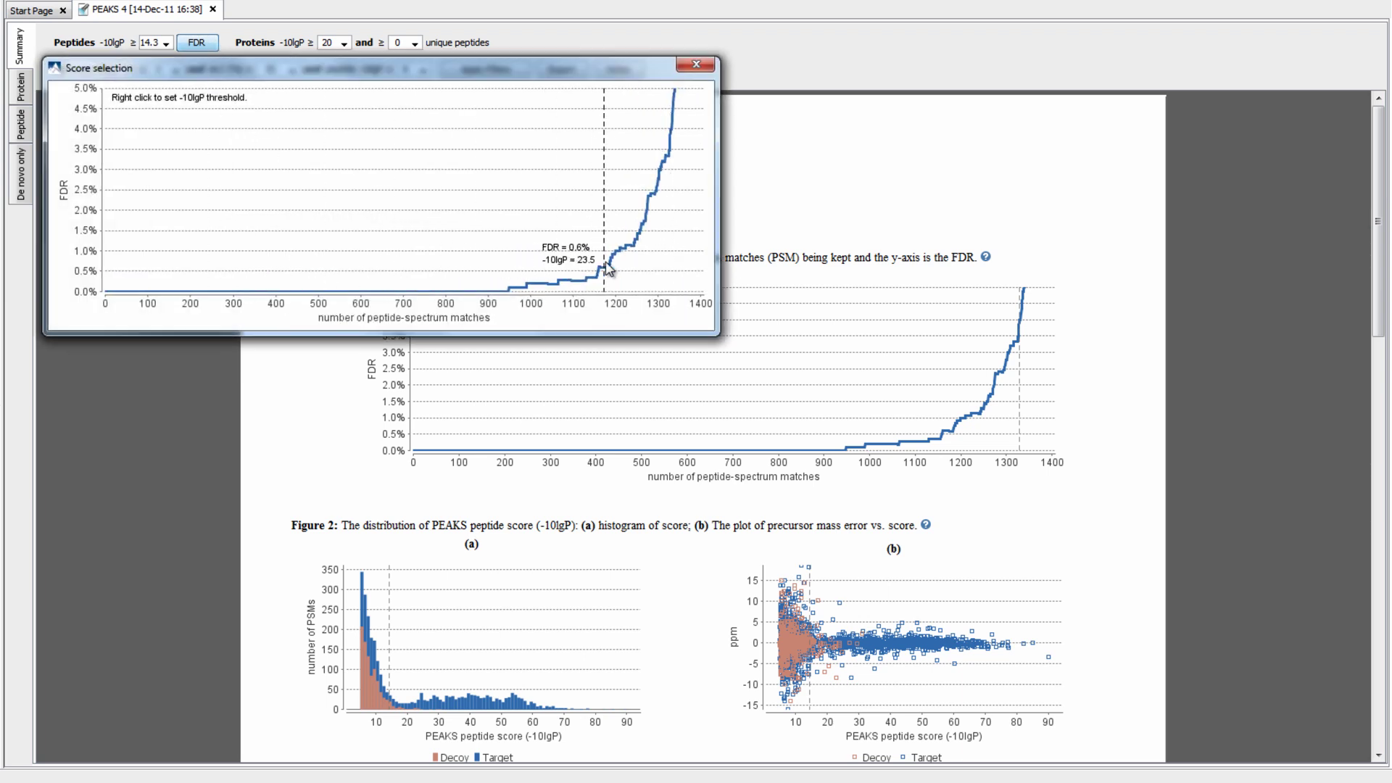
right_click(620, 265)
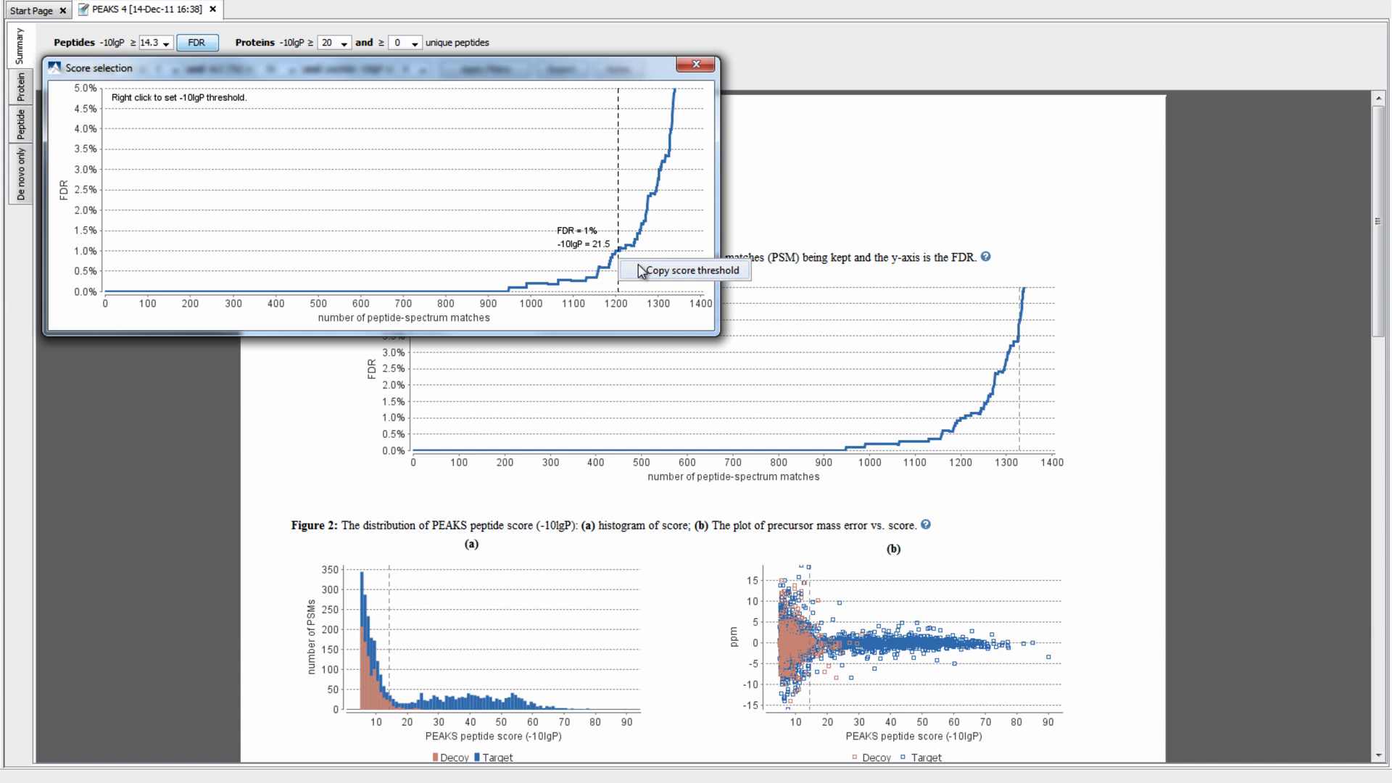
click(649, 274)
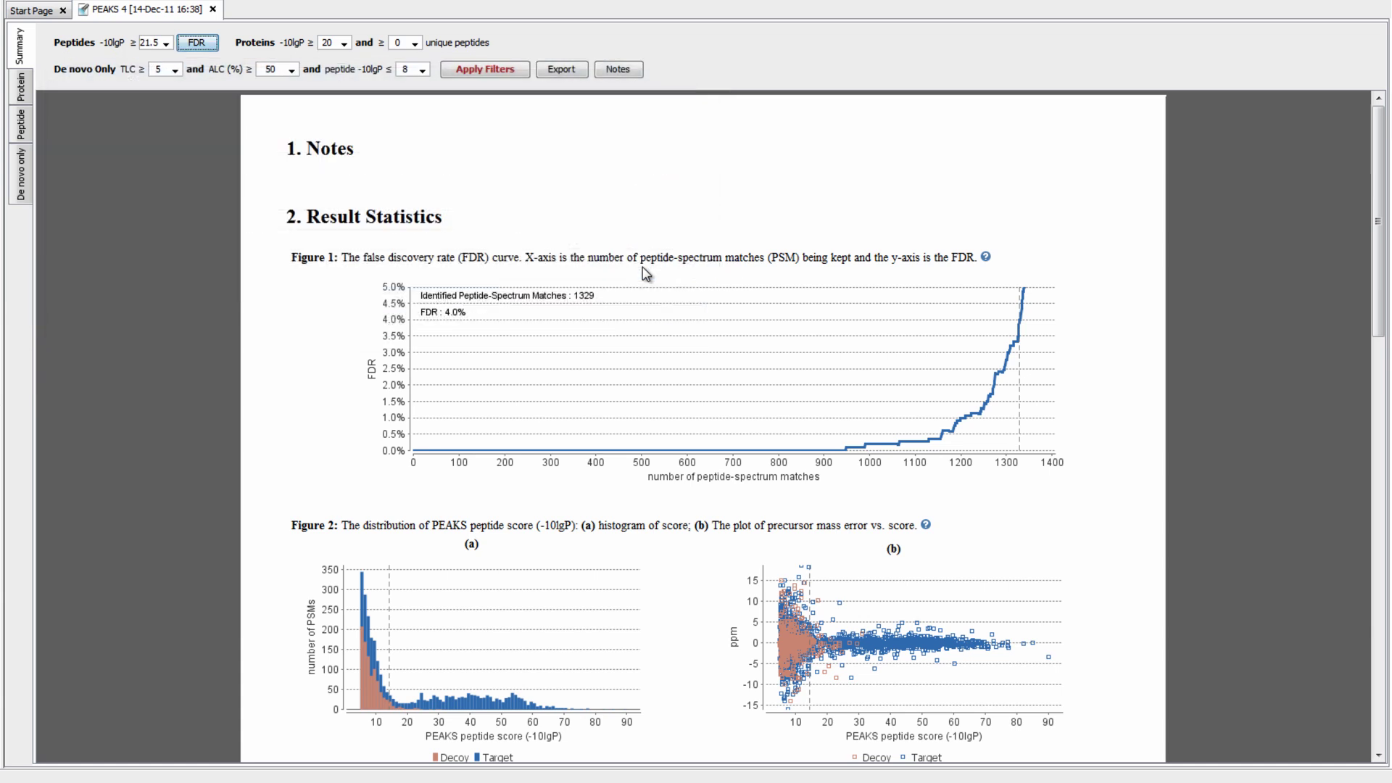
click(493, 70)
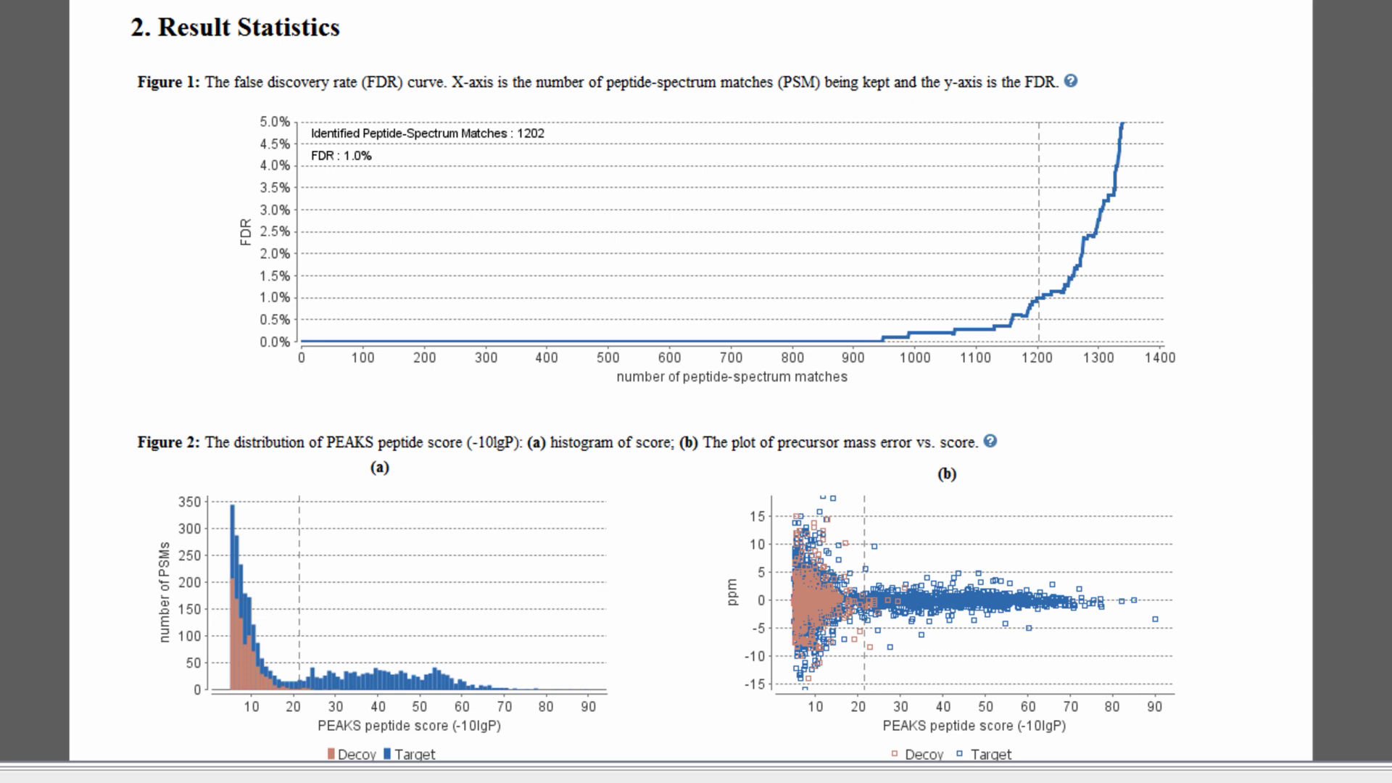
Review the filtered summary report, export the results as HTML, and view the exported Result summary and Proteins pages
scroll(653, 381, down, 3)
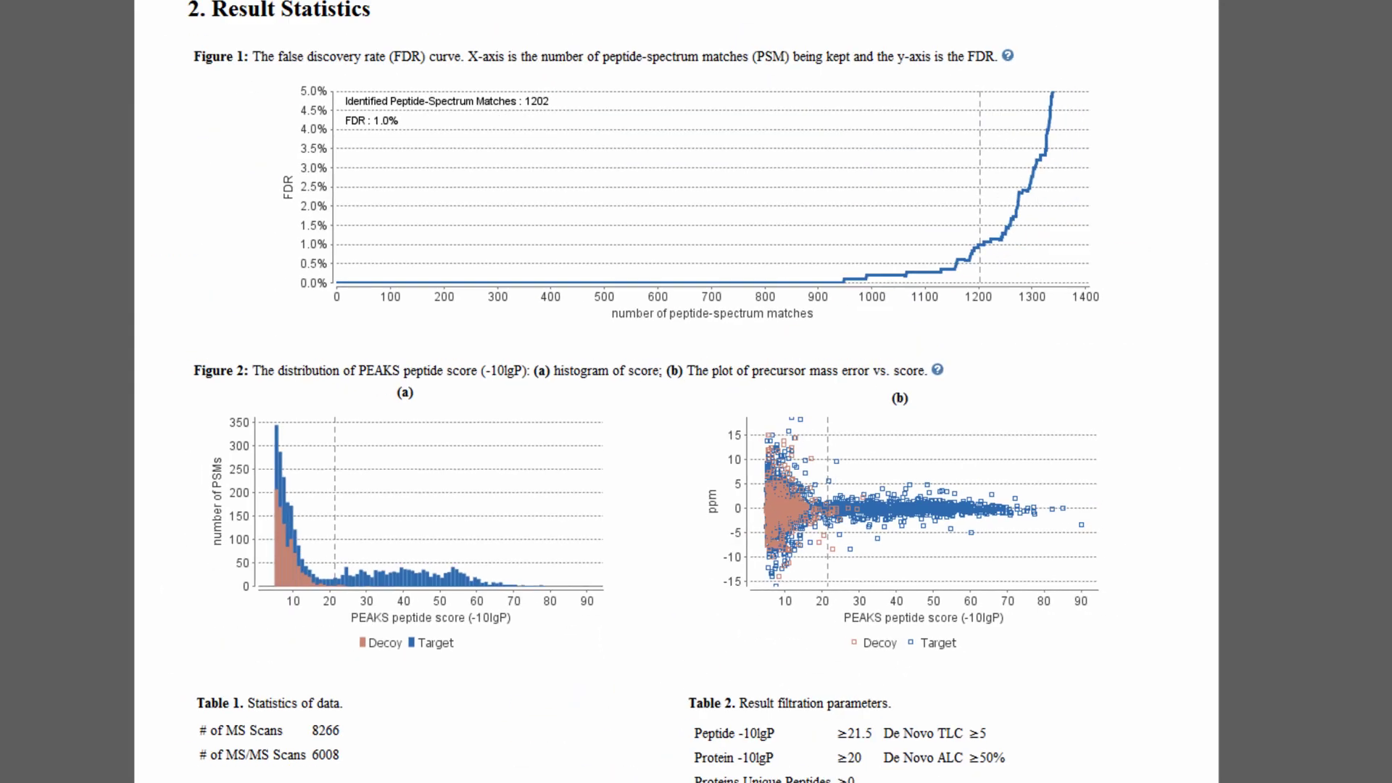
scroll(697, 392, down, 13)
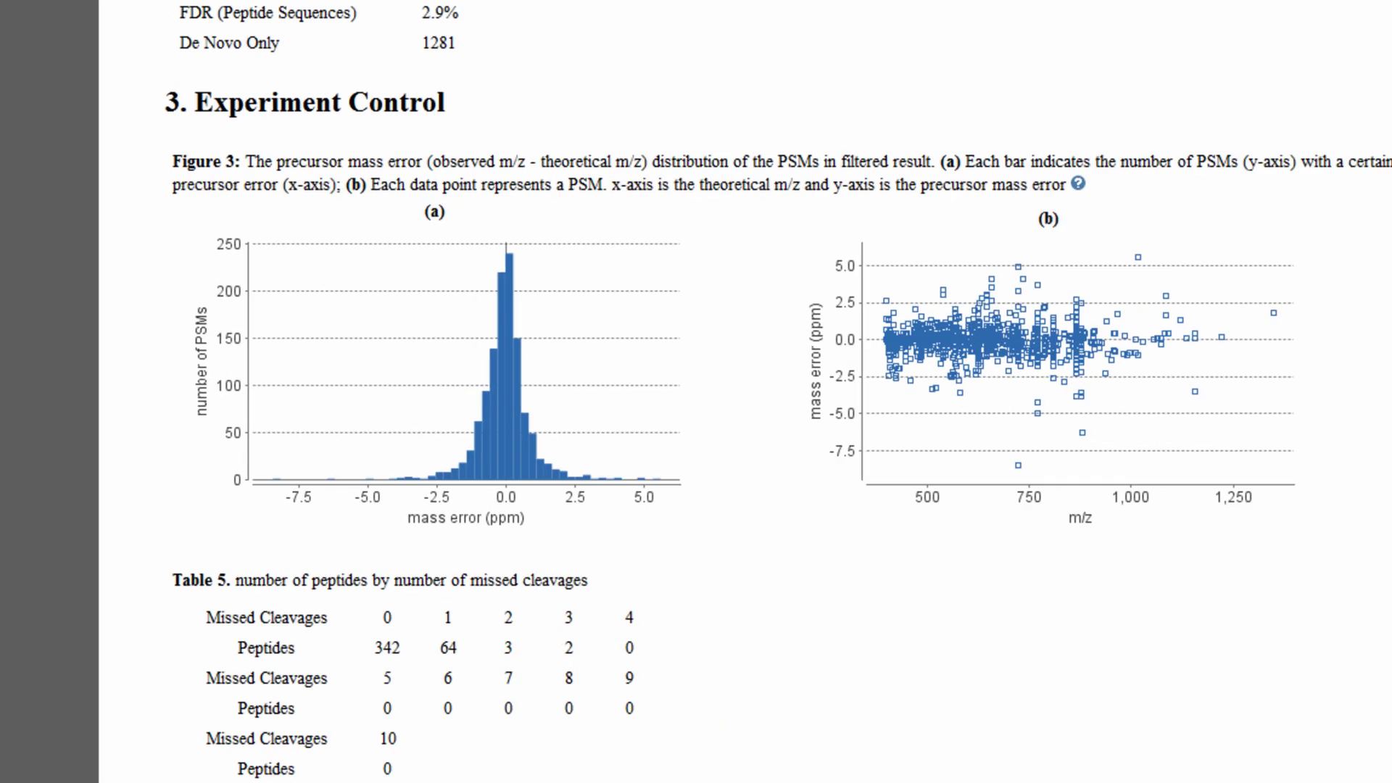
click(559, 72)
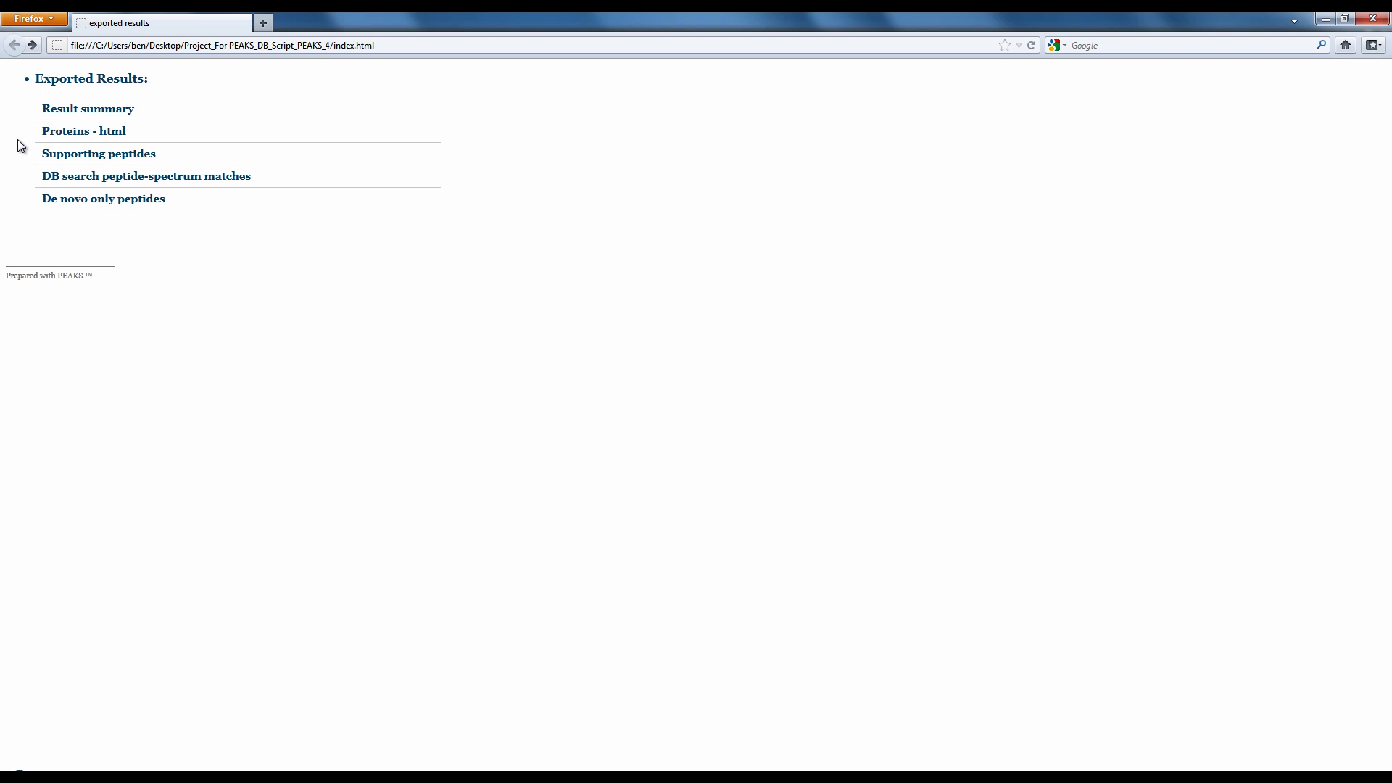
click(43, 114)
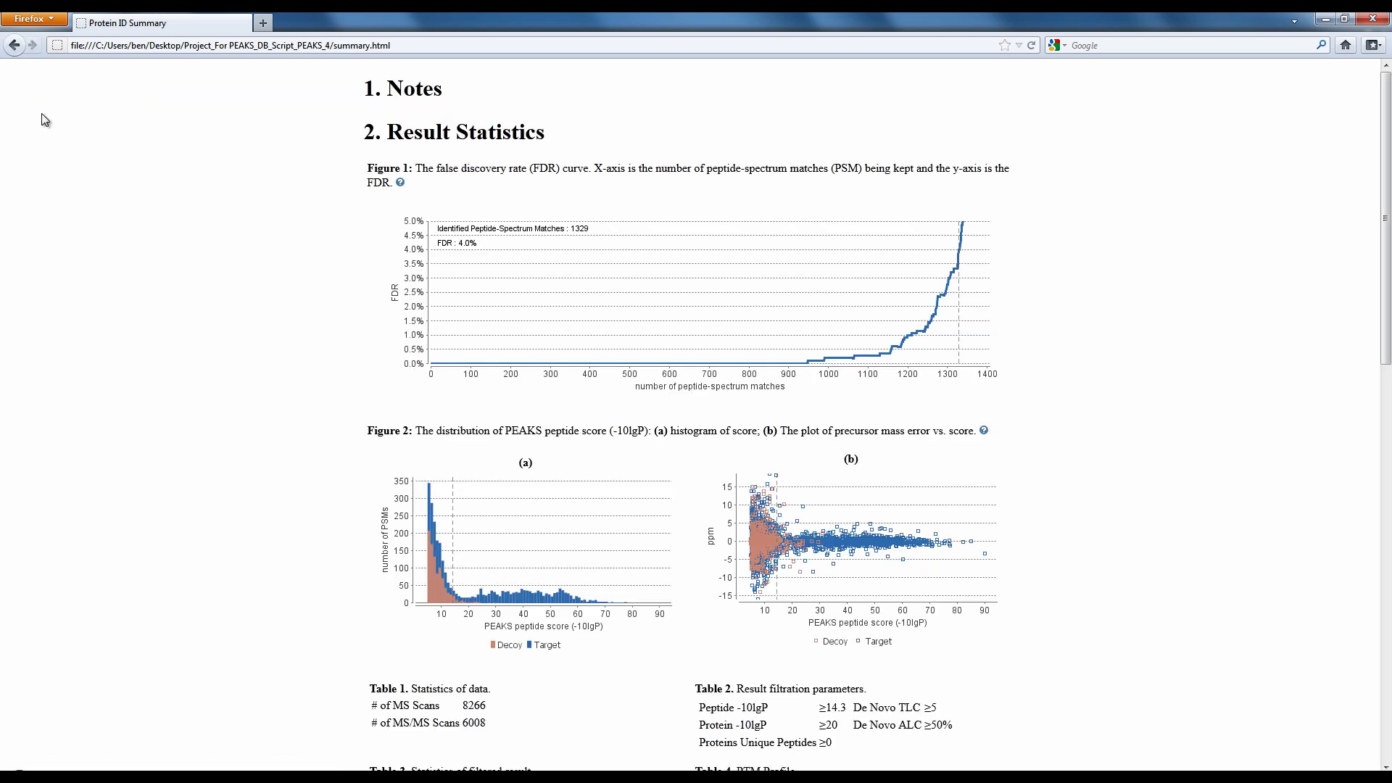
key(alt+Left)
click(46, 133)
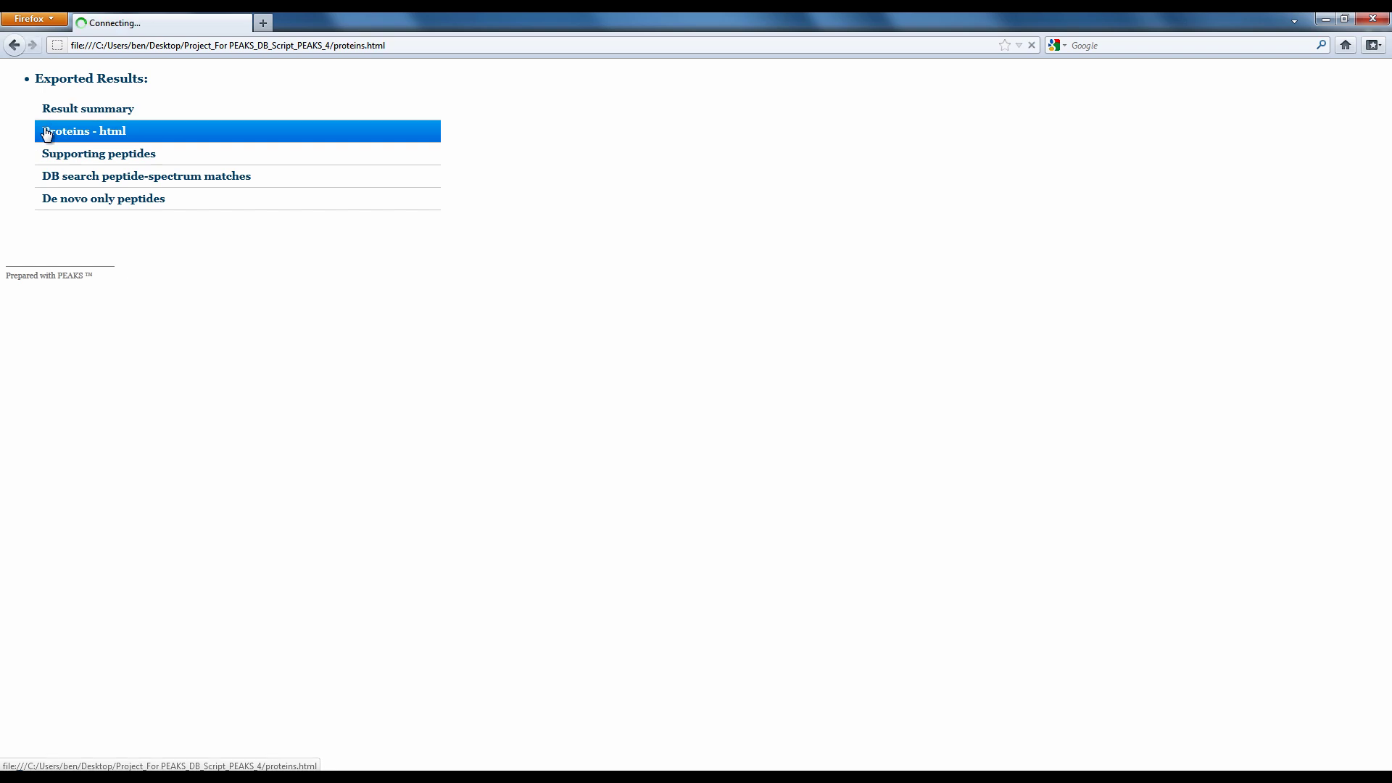
key(alt+Left)
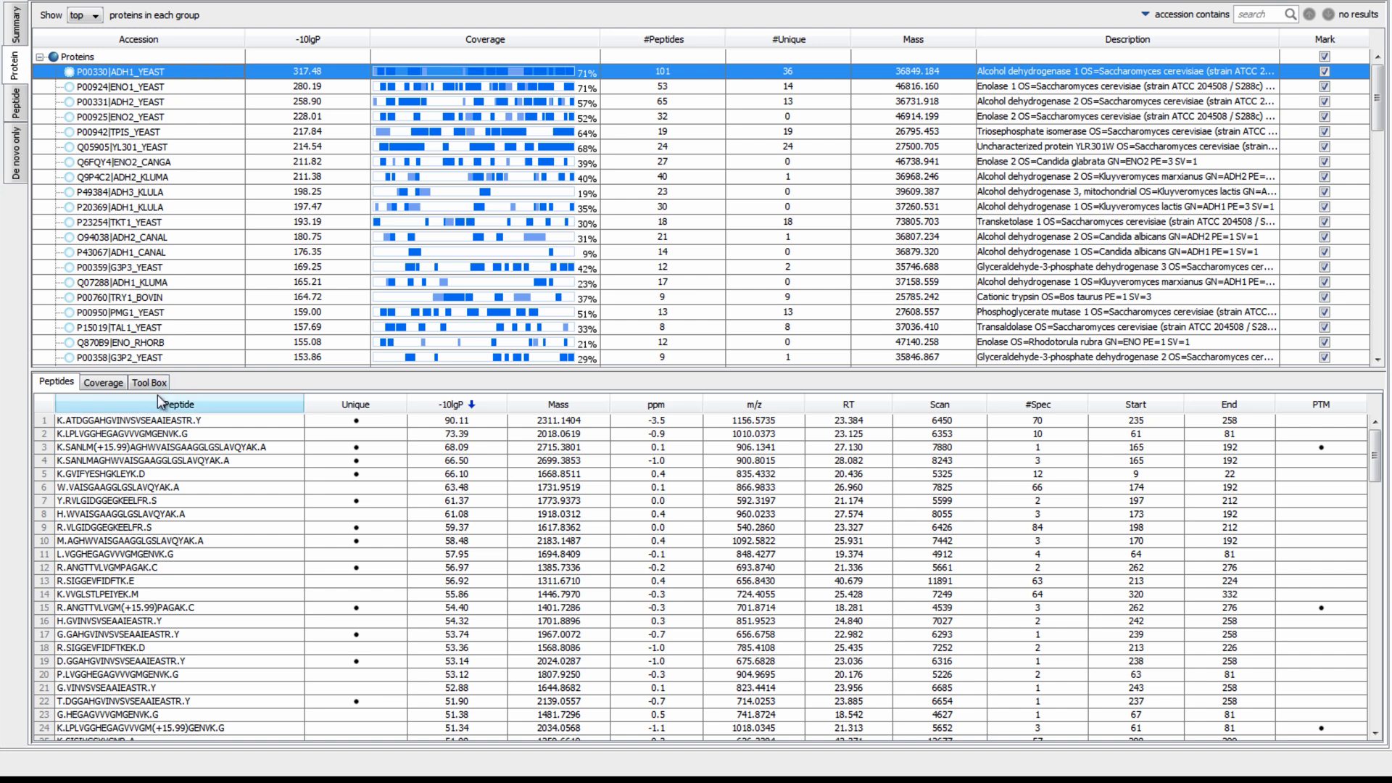
Inspect the top supporting peptide and the sequence coverage map of protein P00330|ADH1_YEAST, including the score details of a covering peptide
click(161, 423)
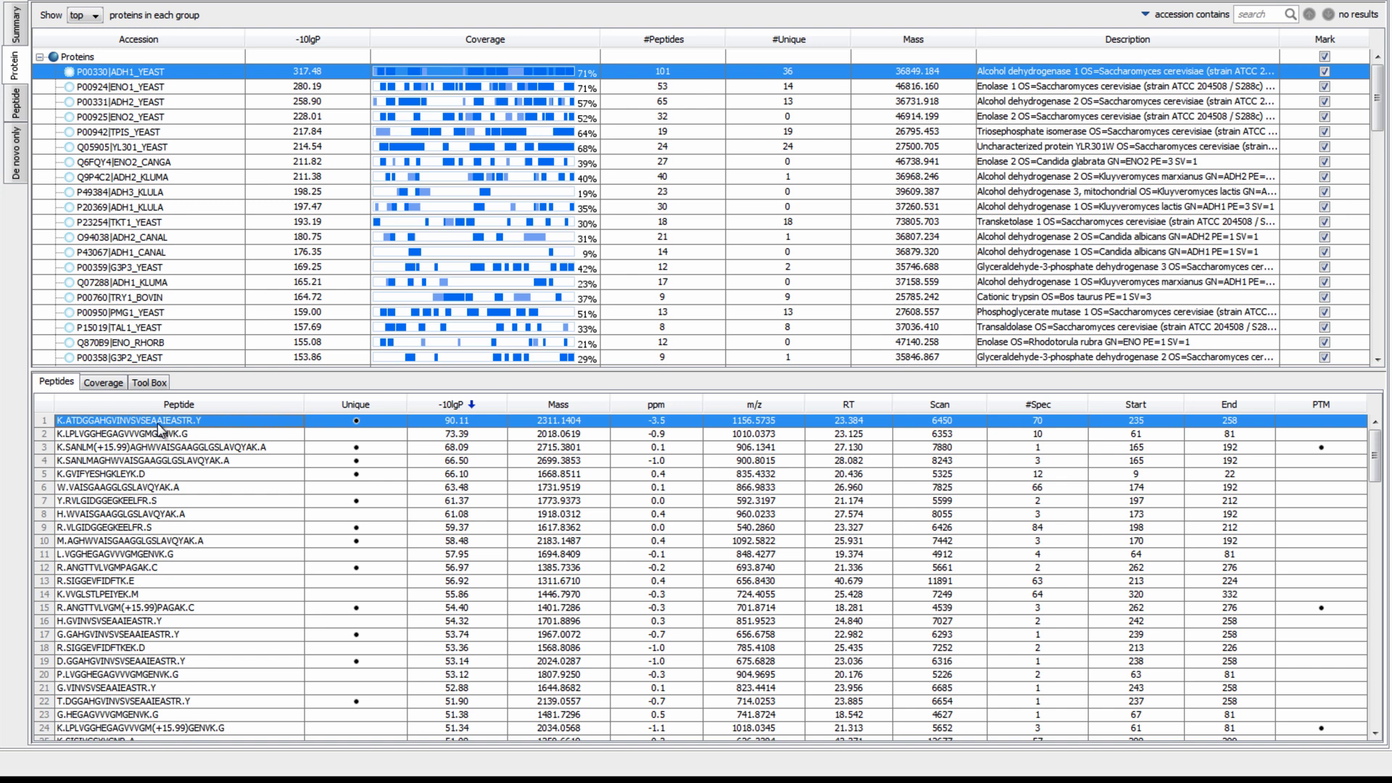
click(114, 384)
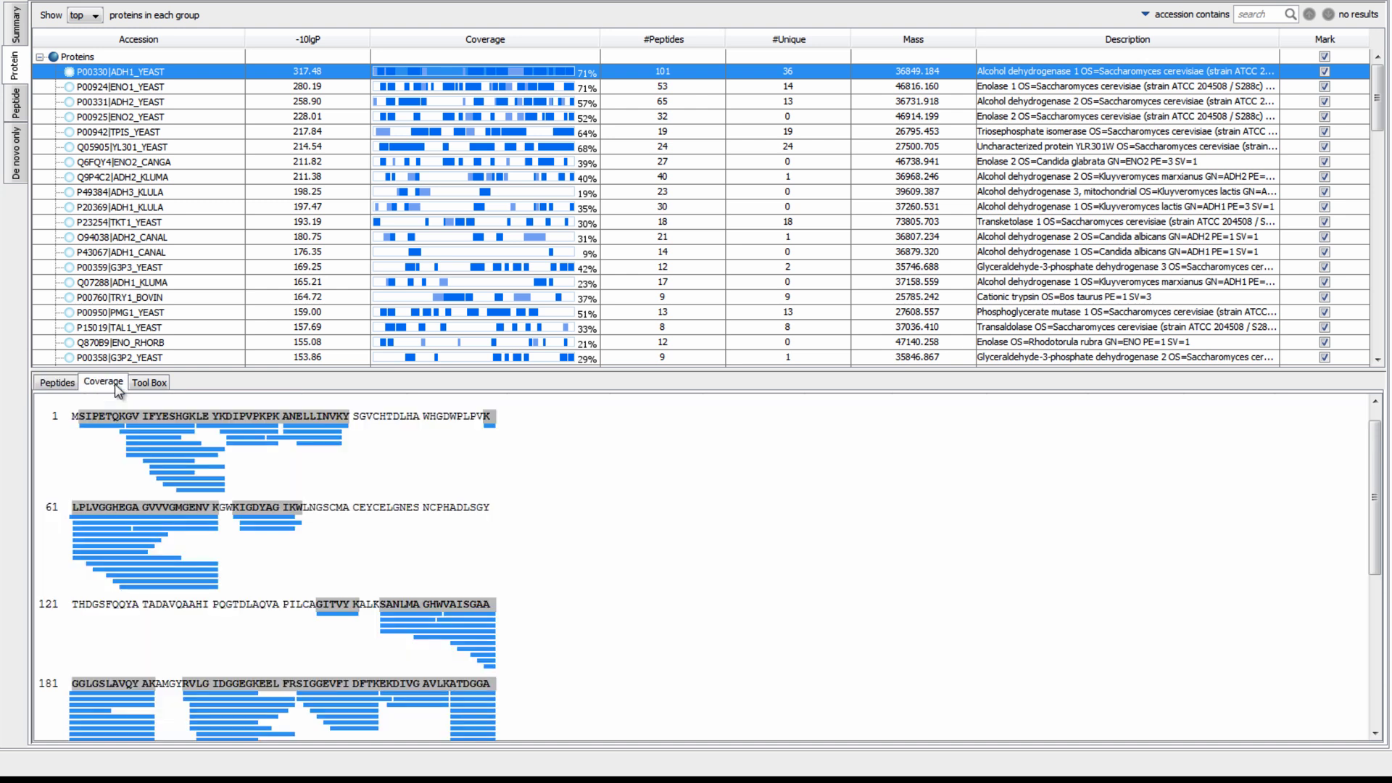
mouse_move(139, 438)
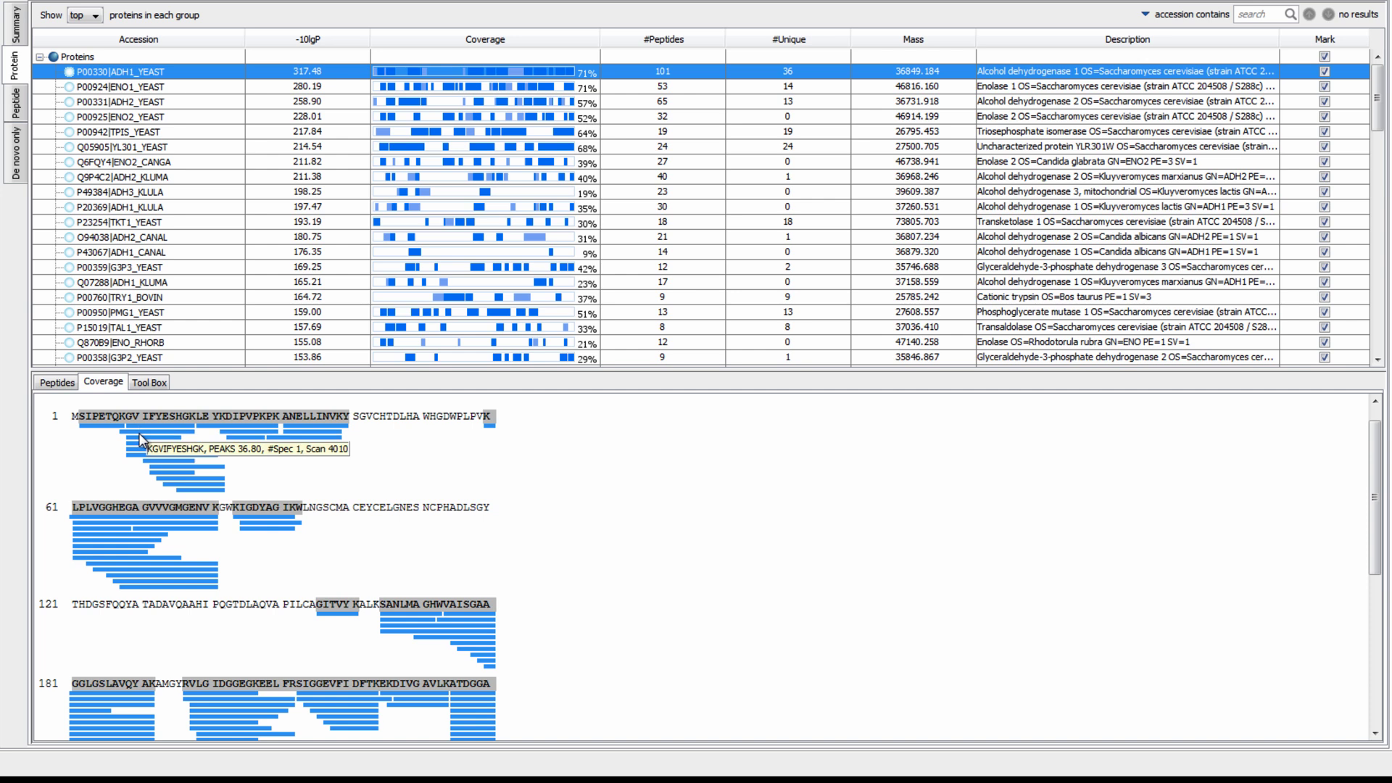
Sort the identified peptides by the +15.99 modification and select peptide ATDGGAHGVINVSVSEAAIEASTR to show its spectrum match
click(22, 116)
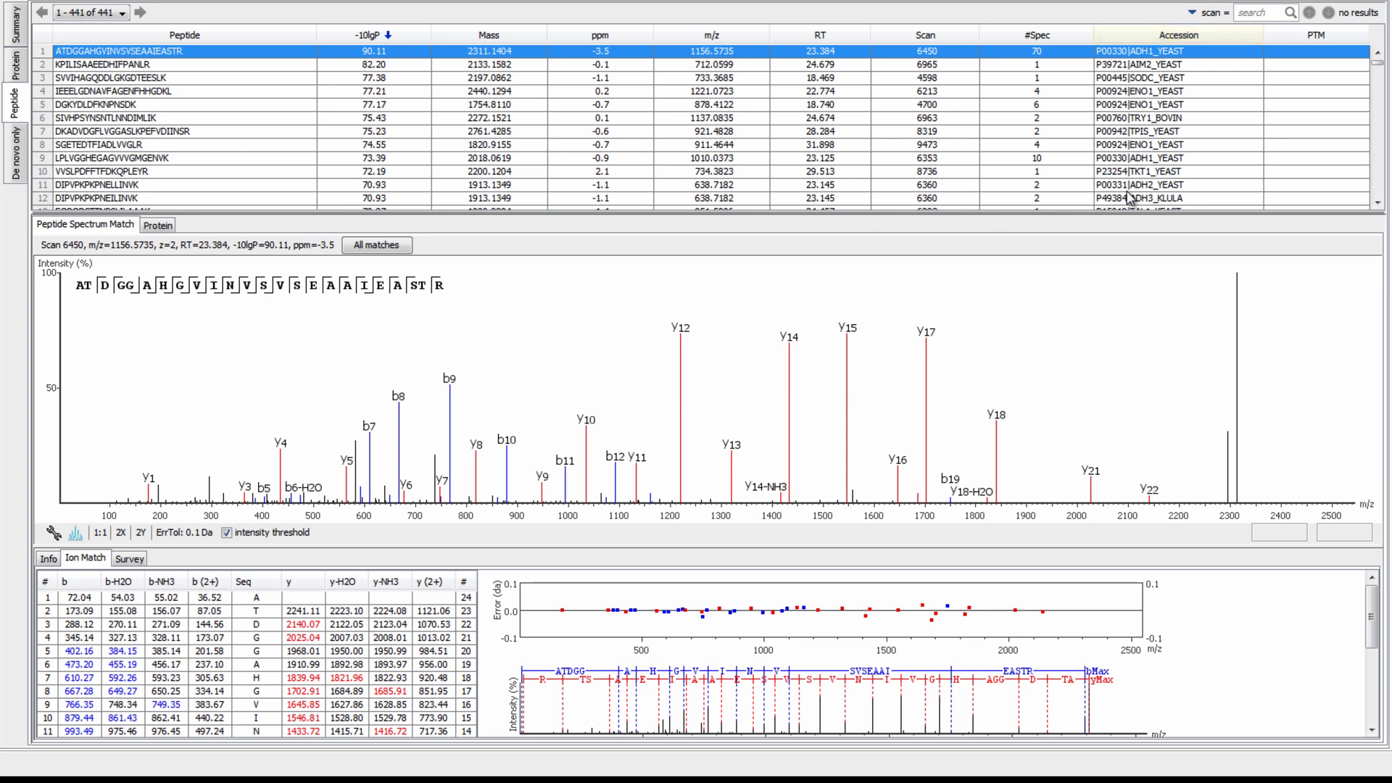
click(1262, 12)
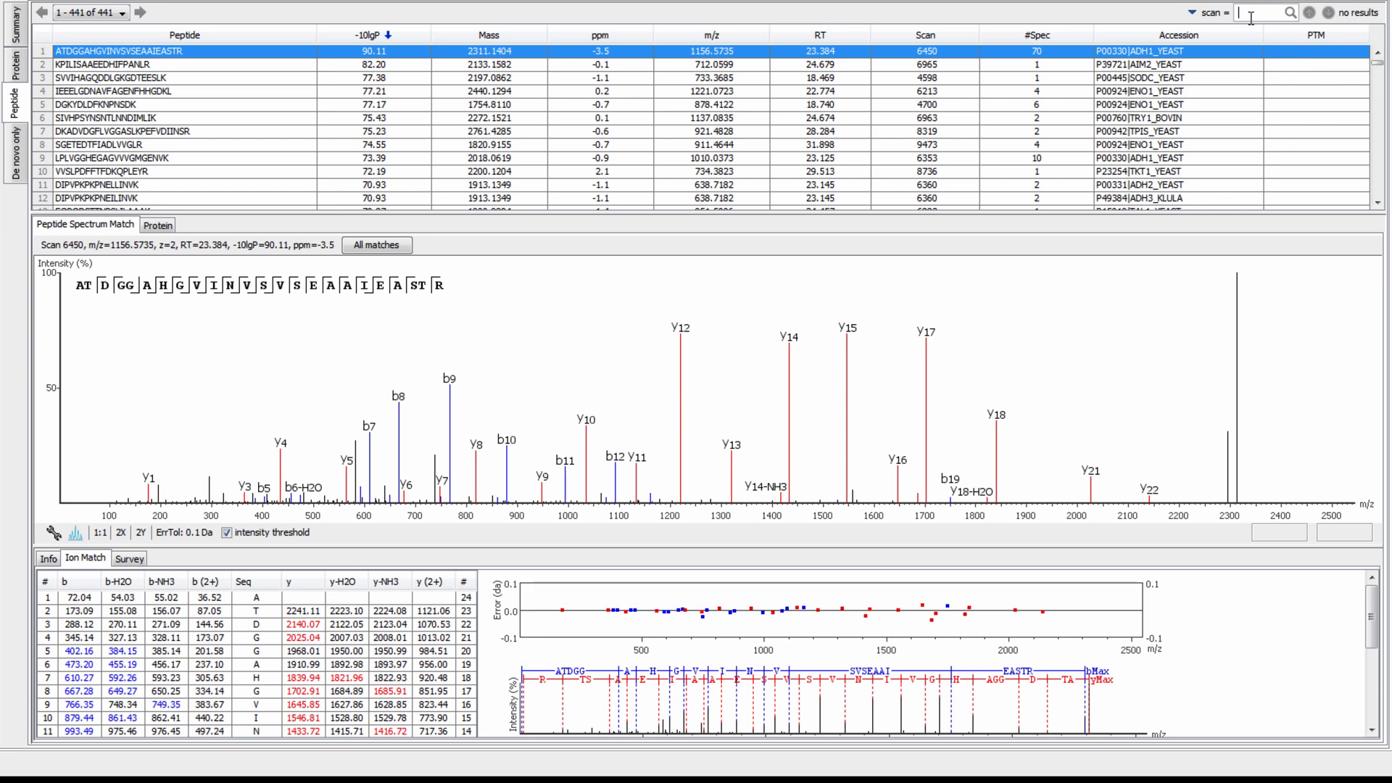
click(1319, 45)
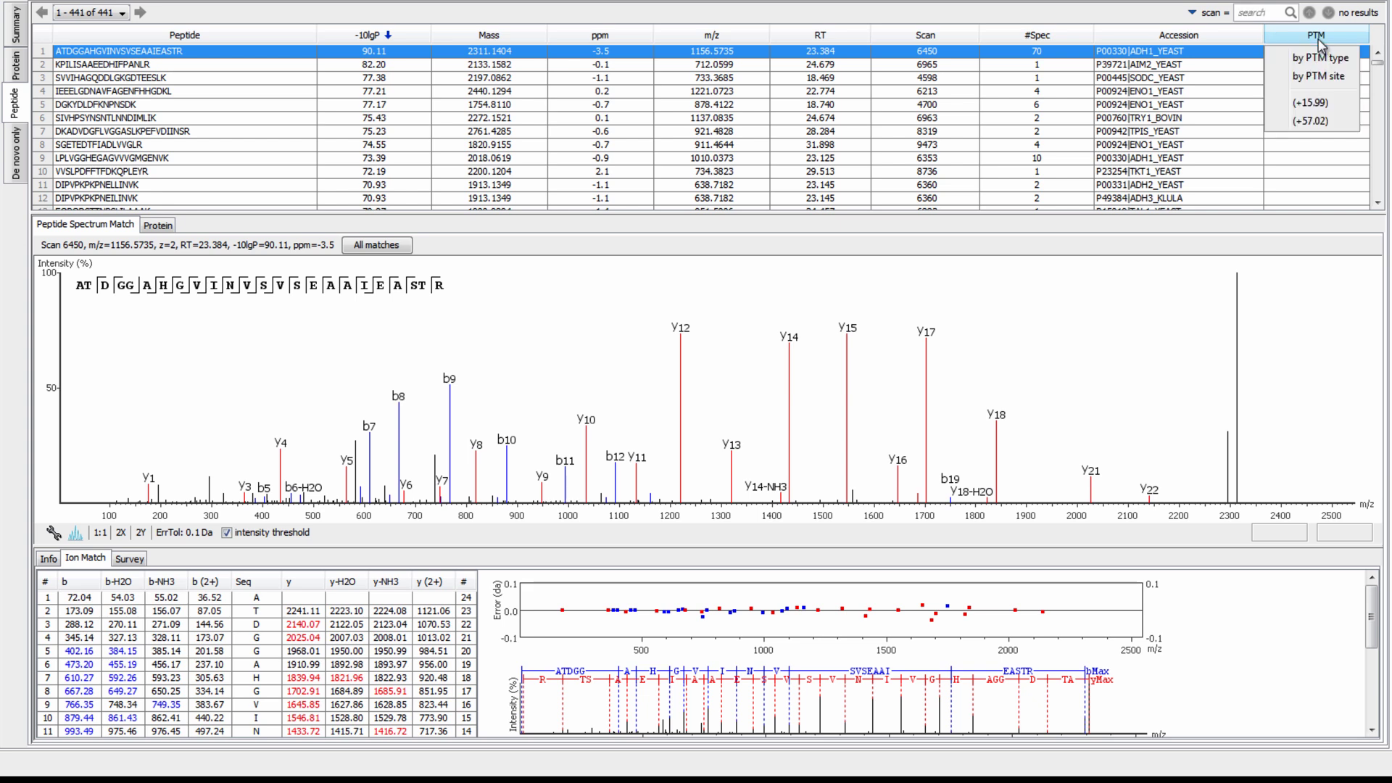
click(1313, 103)
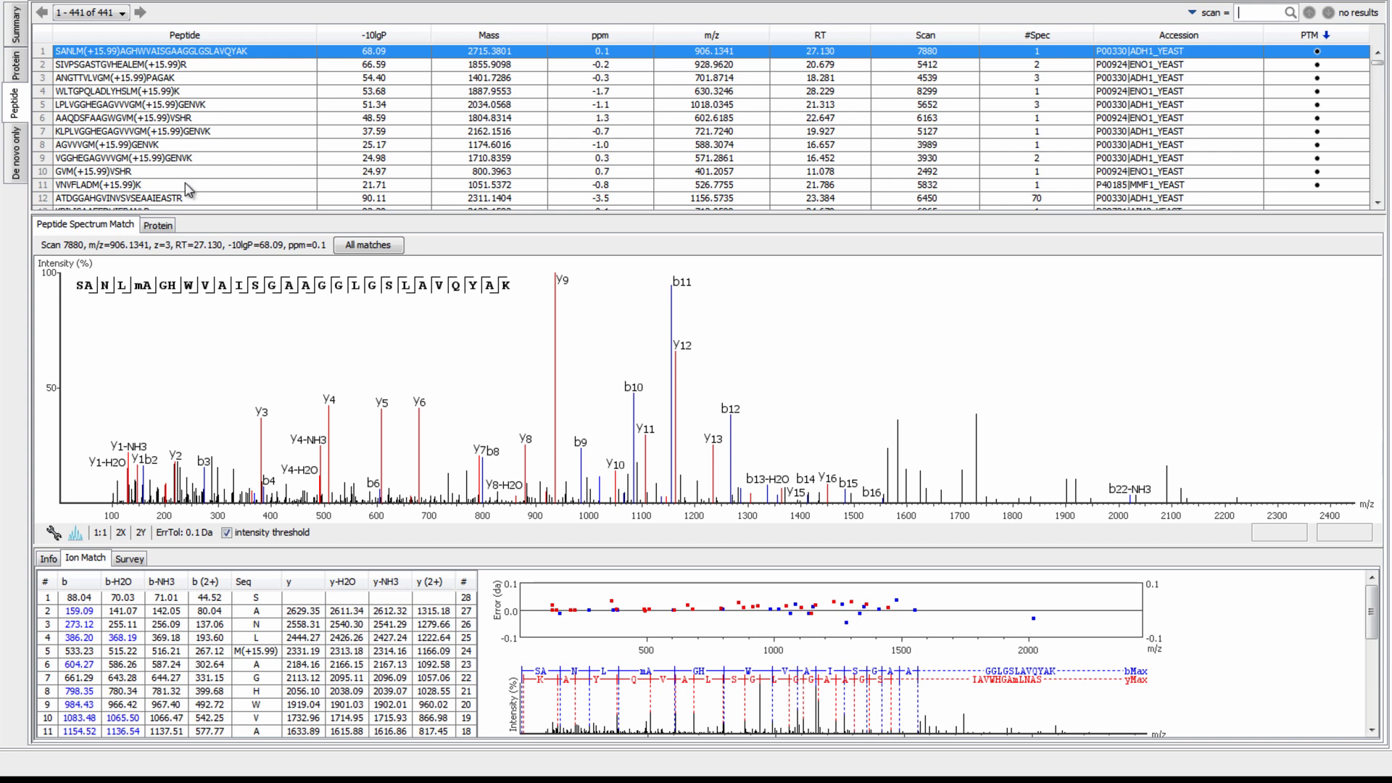
click(182, 199)
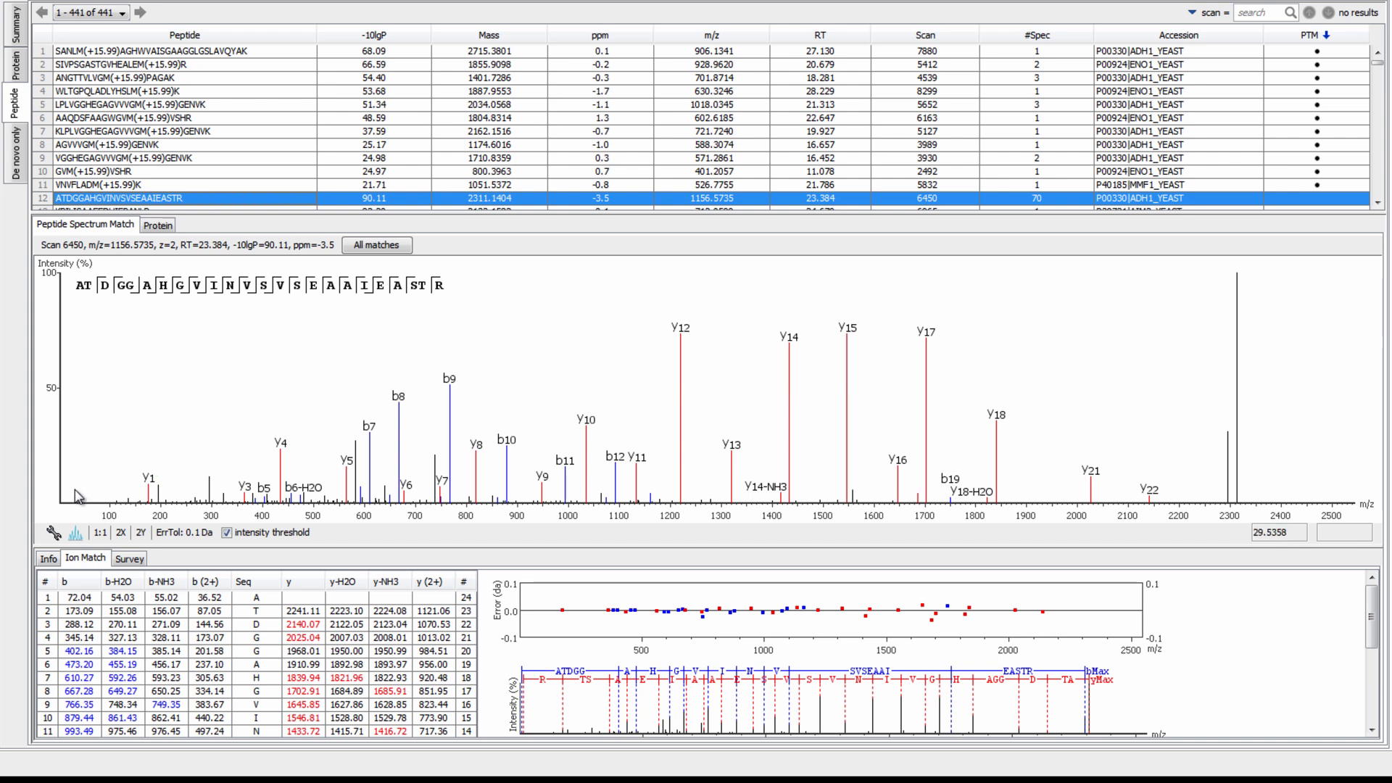
Turn off the CID y and y-H2O ion annotations in the spectrum, and turn both back on
click(53, 534)
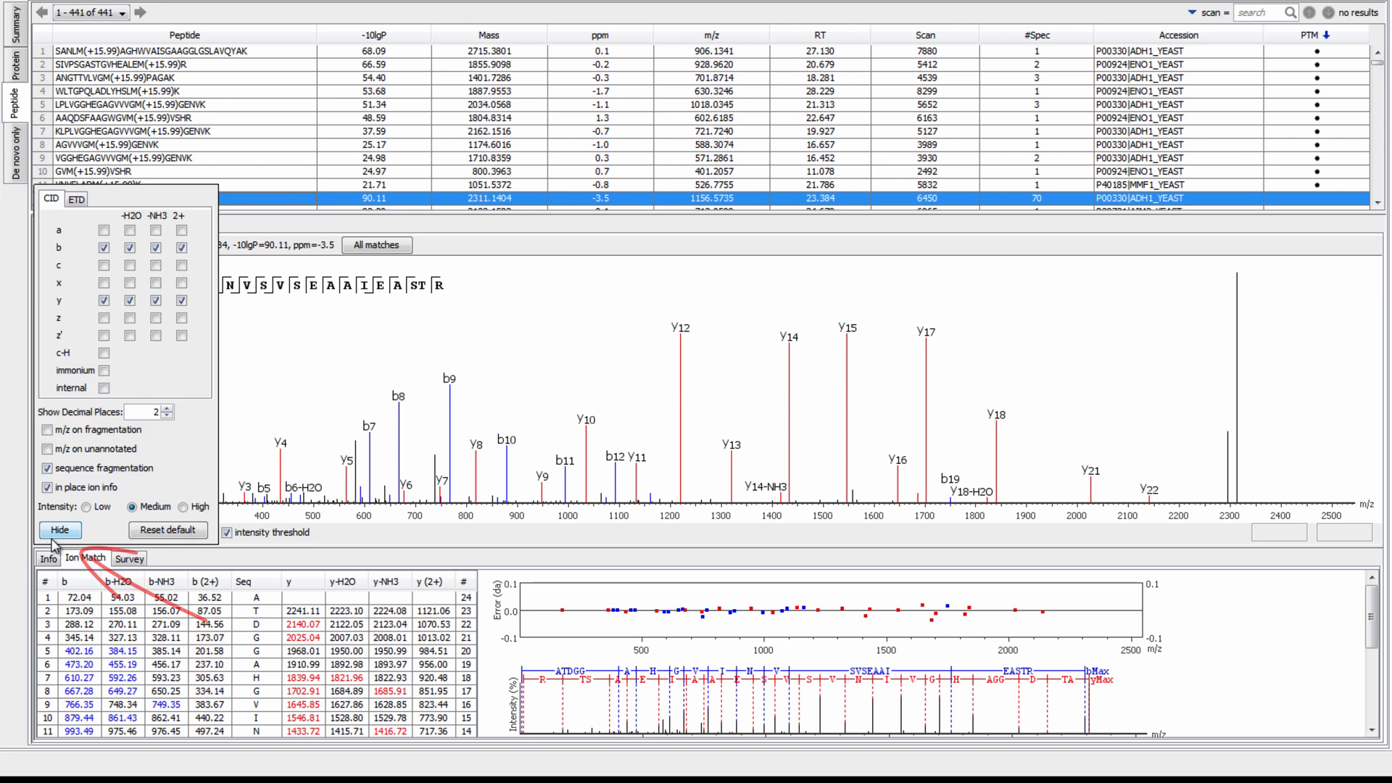
click(105, 300)
click(129, 301)
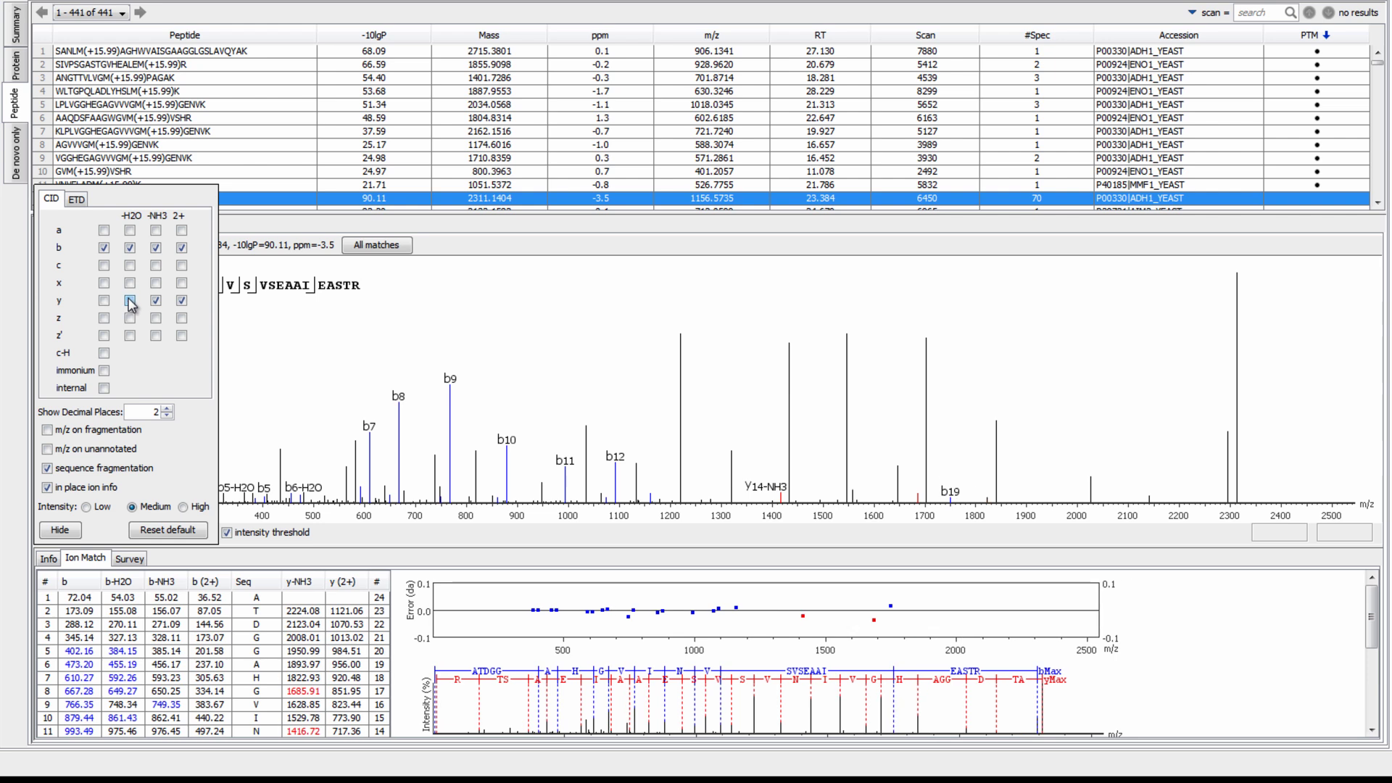
click(130, 301)
click(104, 300)
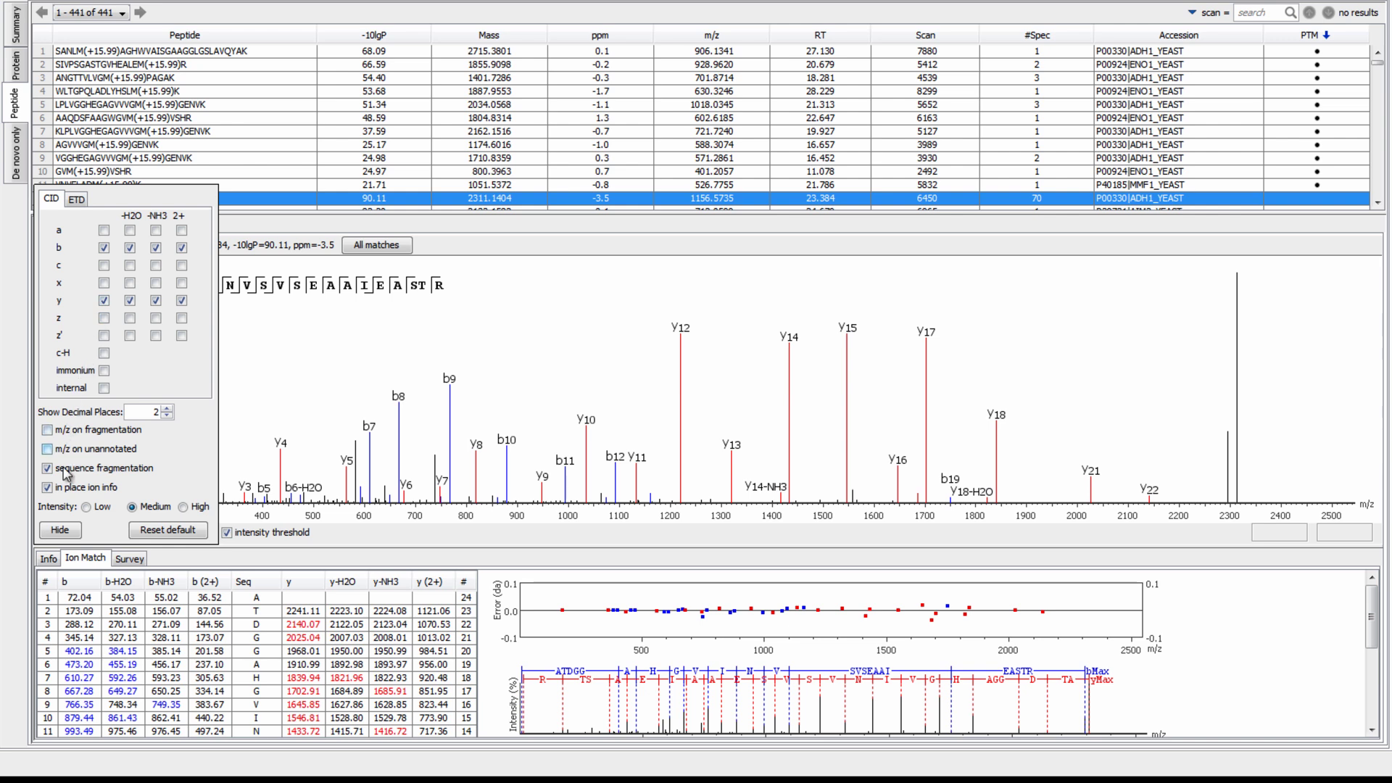
click(64, 531)
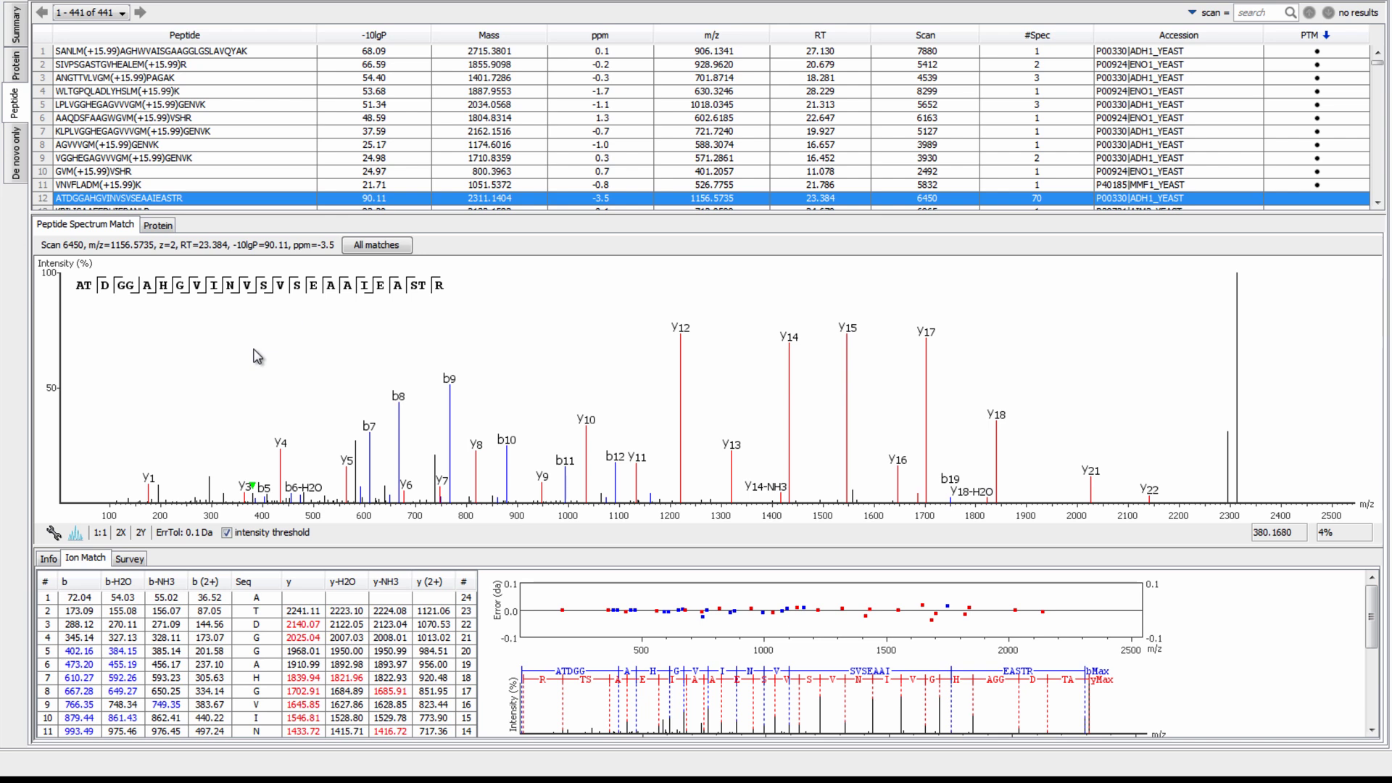
Zoom into the peptide's spectrum around m/z 400 to 900 to examine the ion peaks, and restore the full spectrum
drag(254, 356, 519, 427)
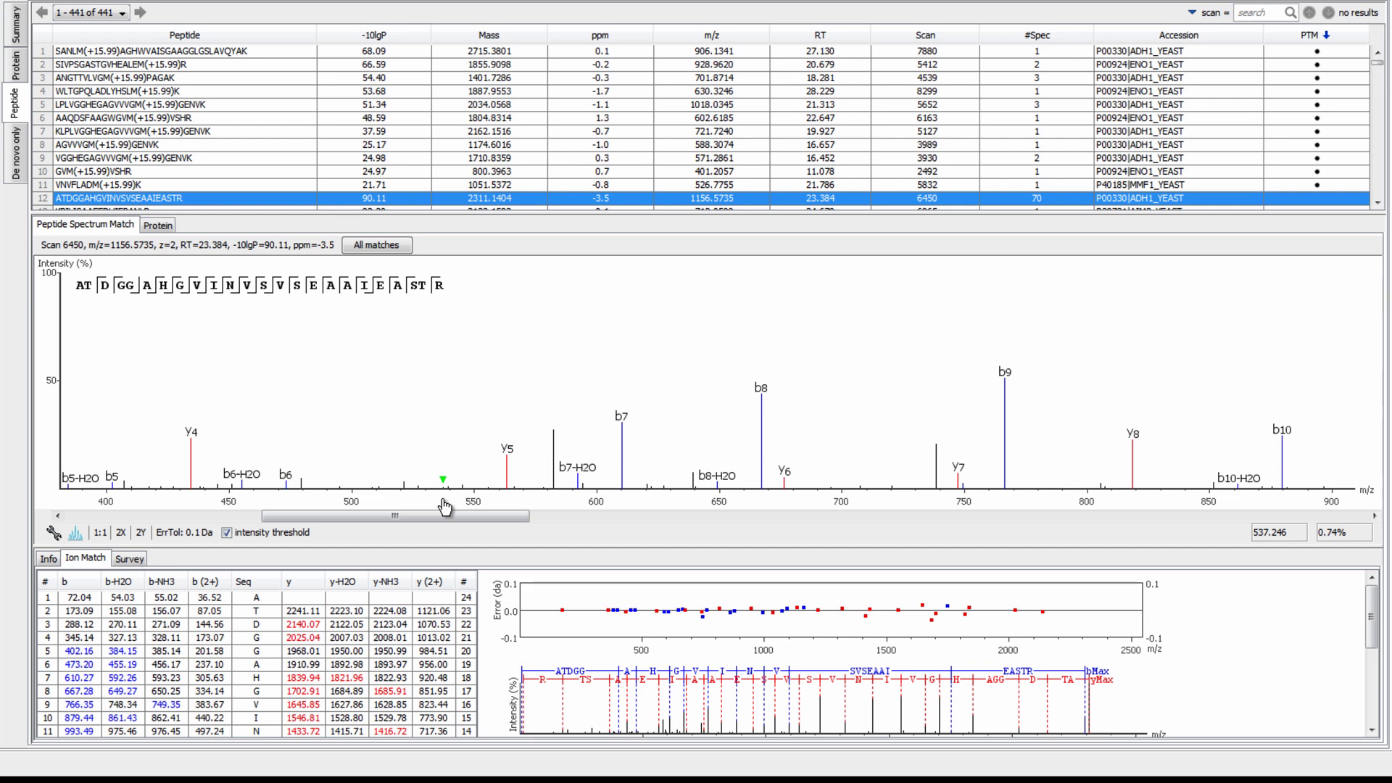
scroll(445, 504, up, 3)
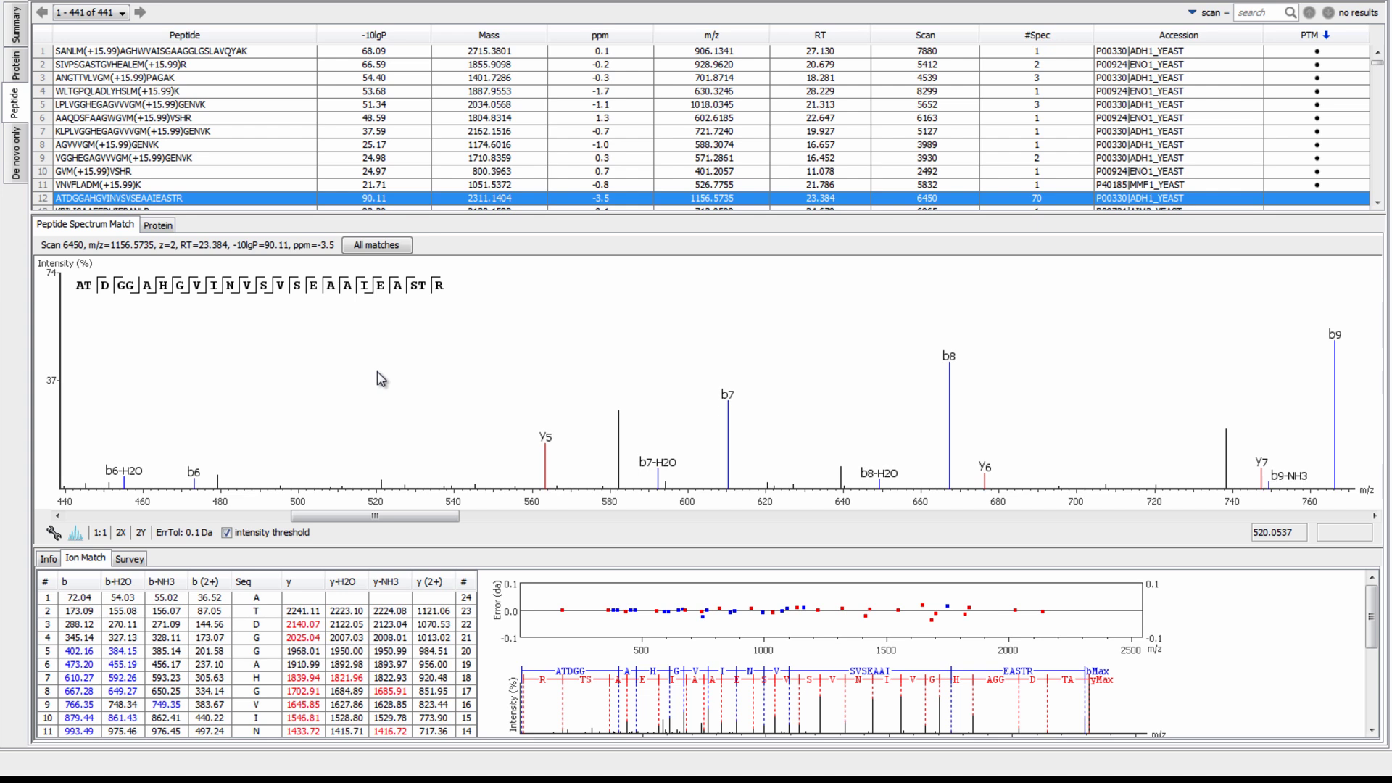
double_click(377, 379)
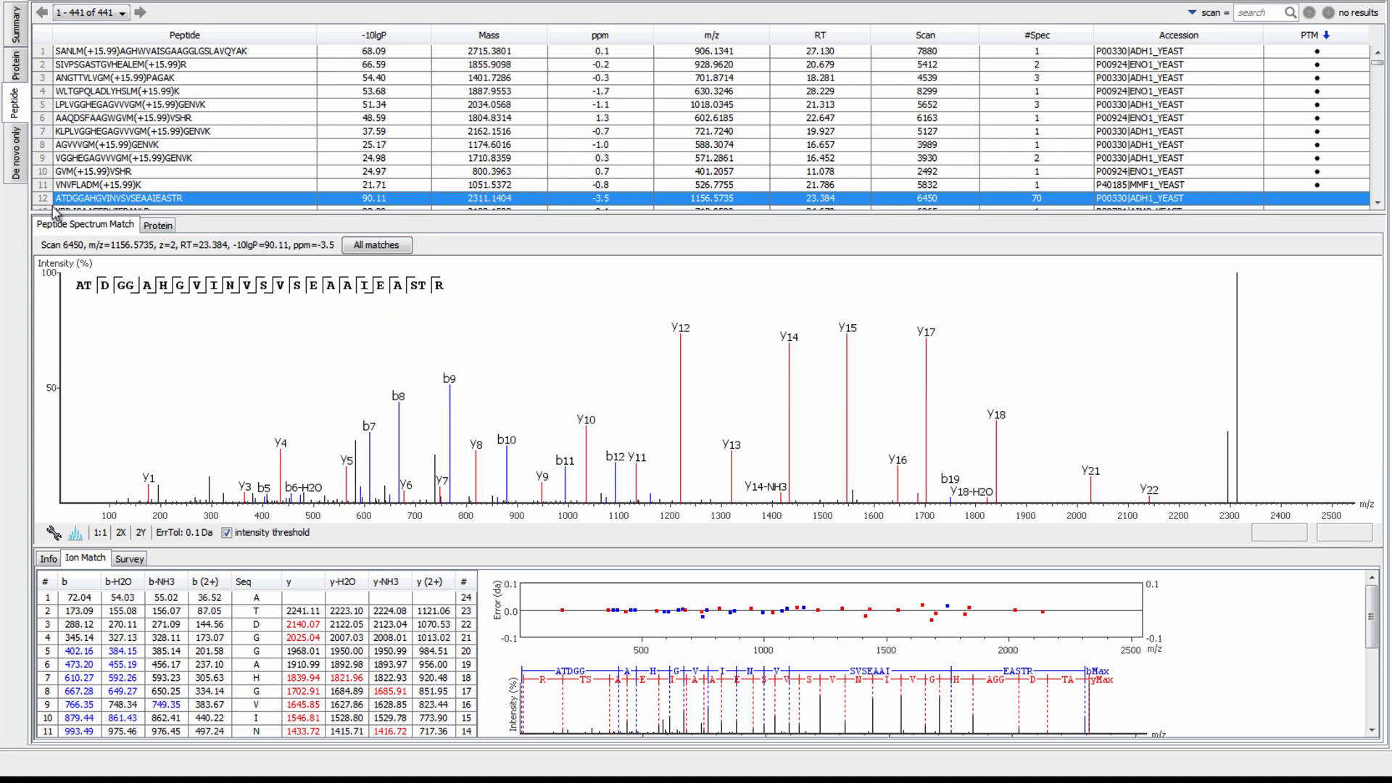
Check the per-residue confidence scores of the de novo only peptide LLYGGSADGSNAVTFK
click(13, 153)
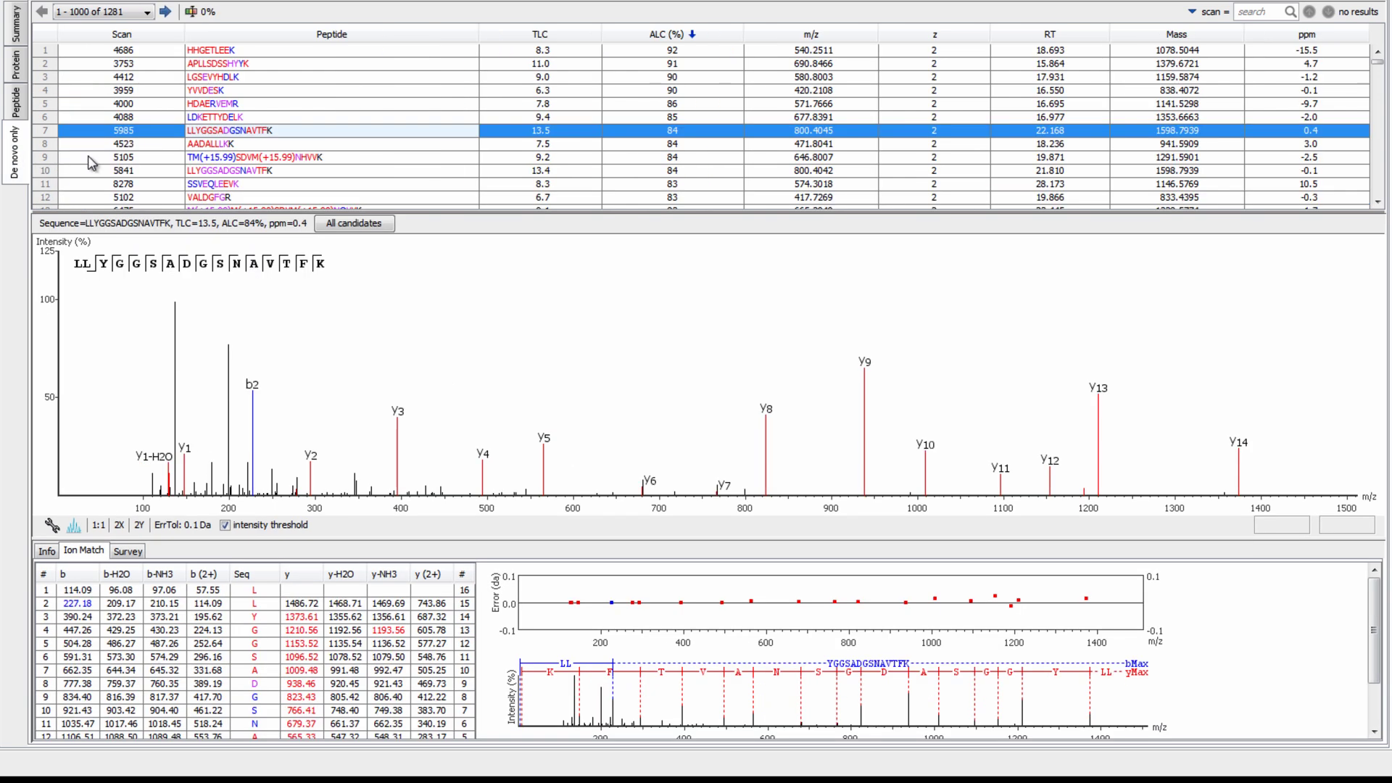
mouse_move(295, 136)
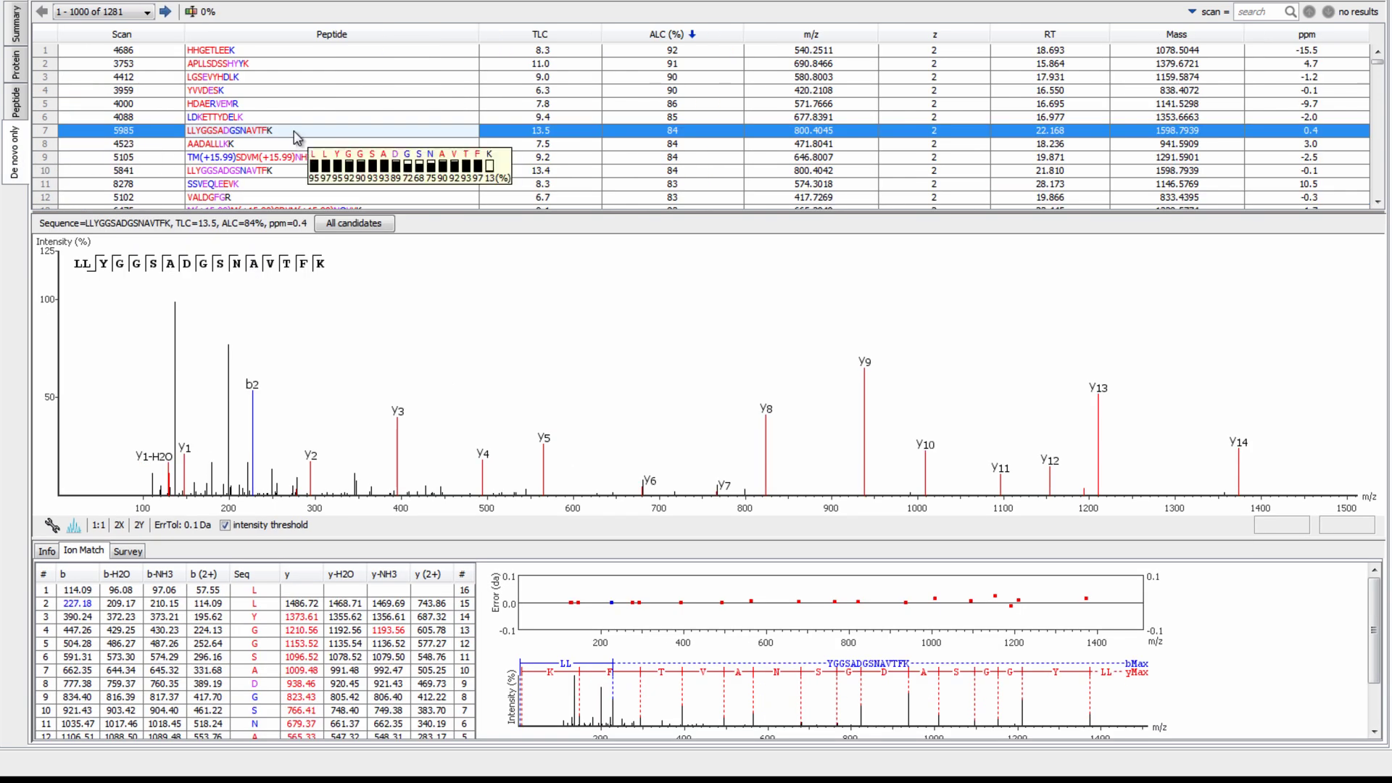